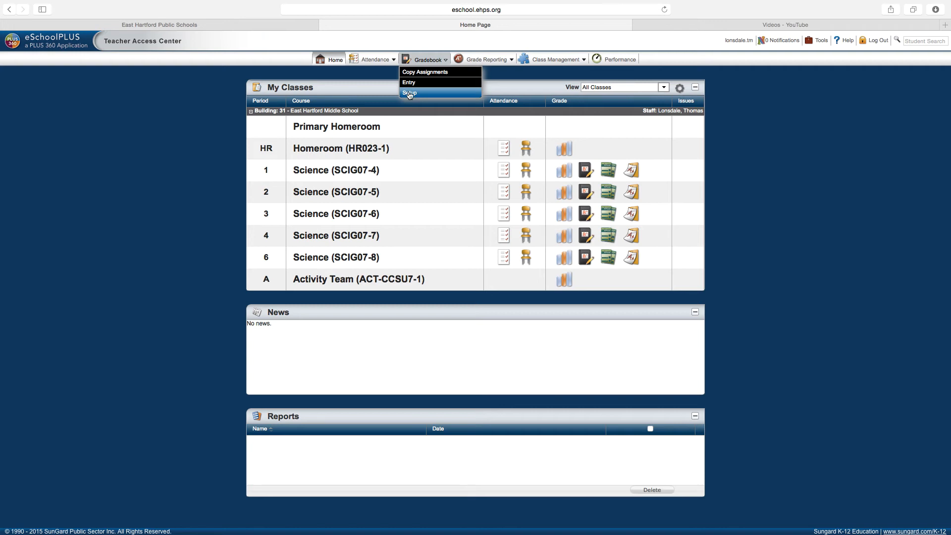
# Open Gradebook Setup for Science (SCIG07-4), marking period M1, showing the Academic Goals assignment.
pyautogui.click(409, 94)
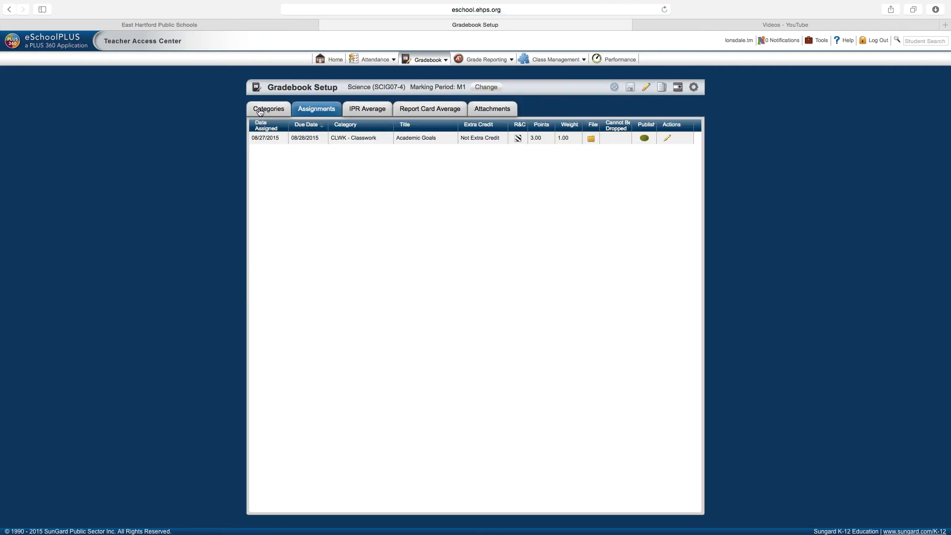
# Show the seven weighted Science categories and toggle total-points averaging on, then back off.
pyautogui.click(268, 109)
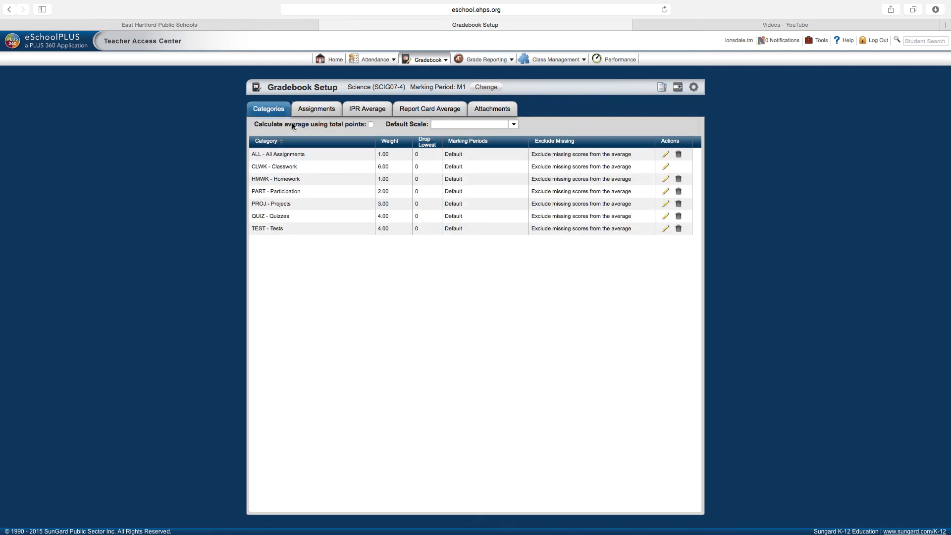
pyautogui.click(370, 124)
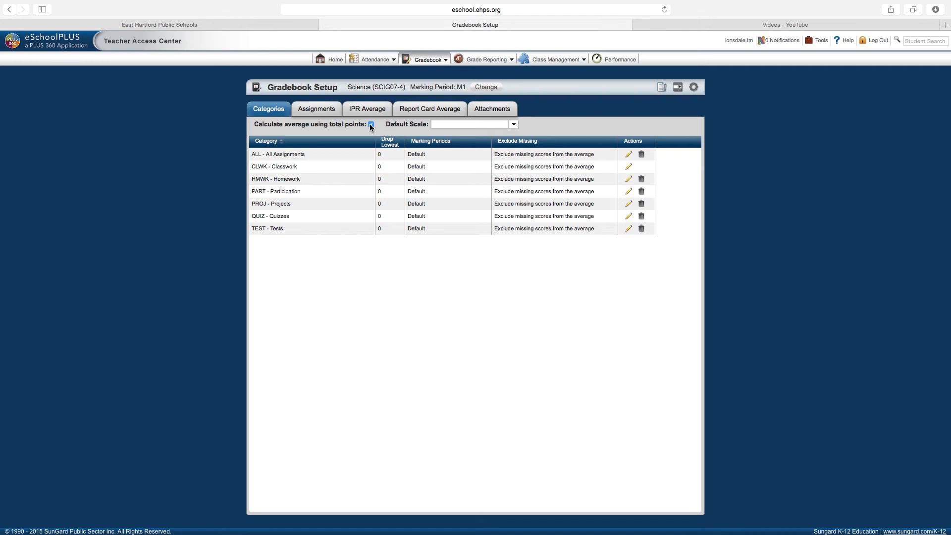
pyautogui.click(371, 125)
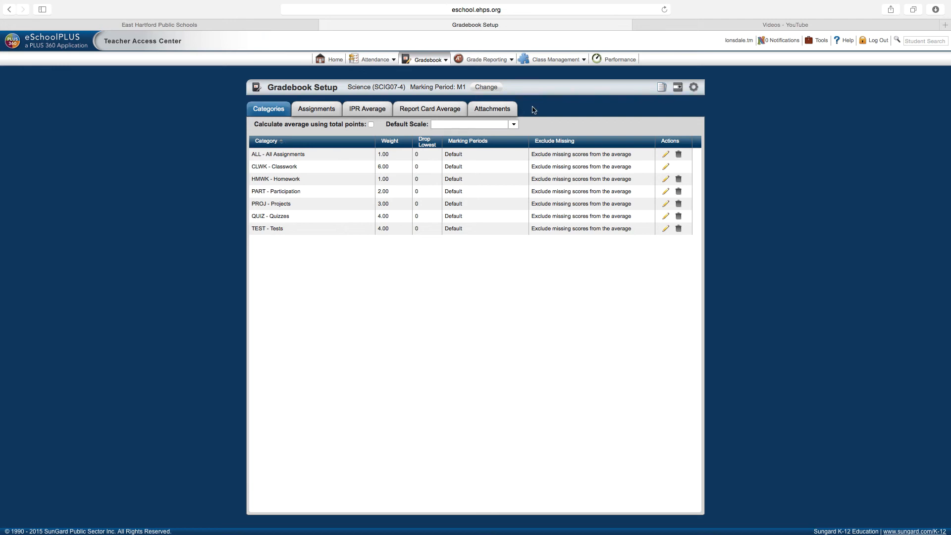
pyautogui.click(678, 89)
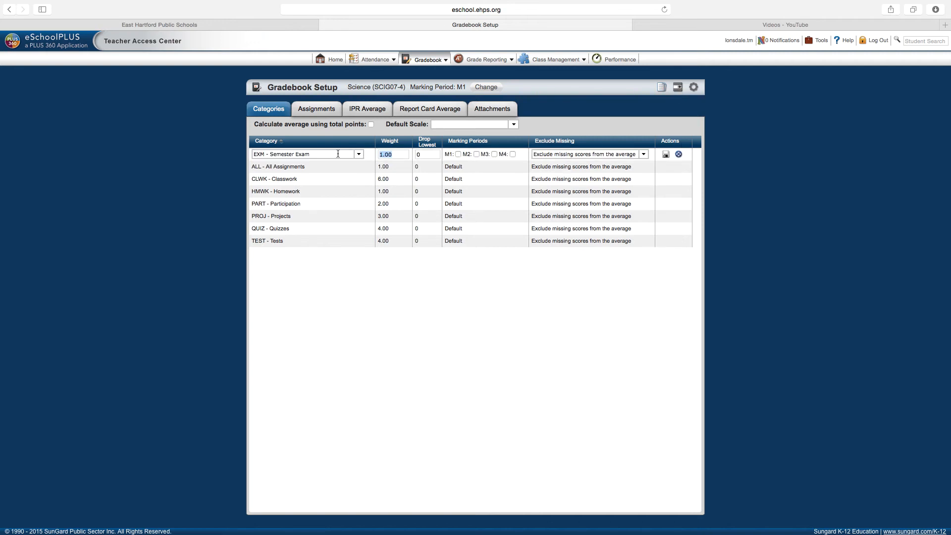
pyautogui.click(358, 154)
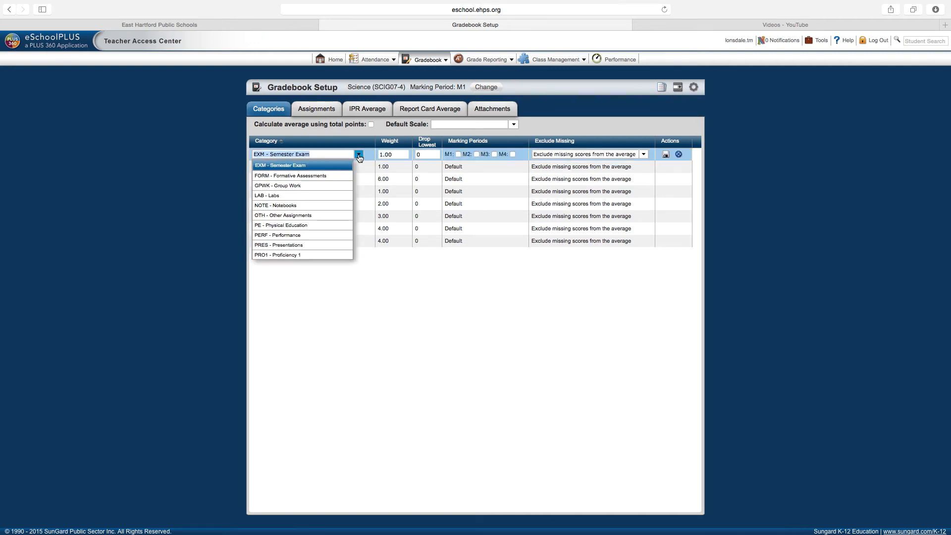
pyautogui.scroll(-9, 313, 206)
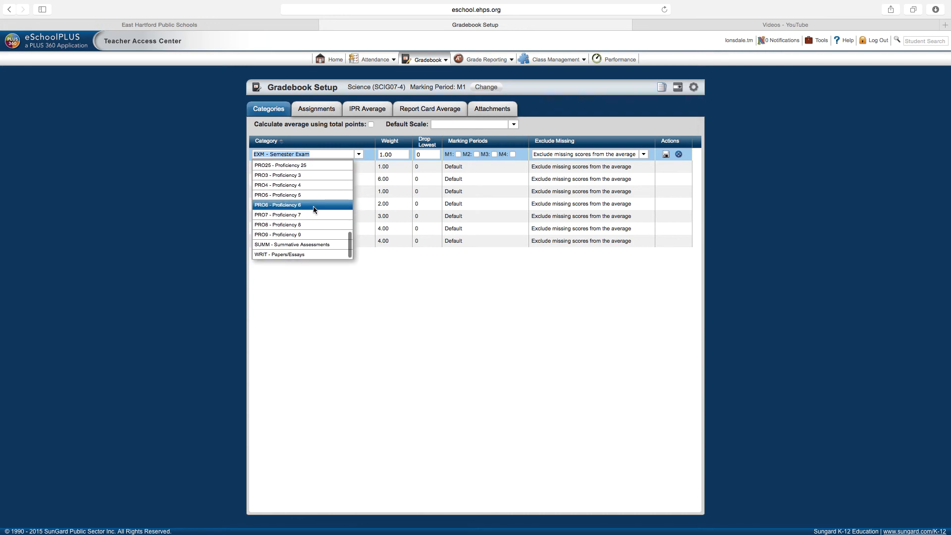
pyautogui.scroll(9, 313, 206)
pyautogui.click(296, 167)
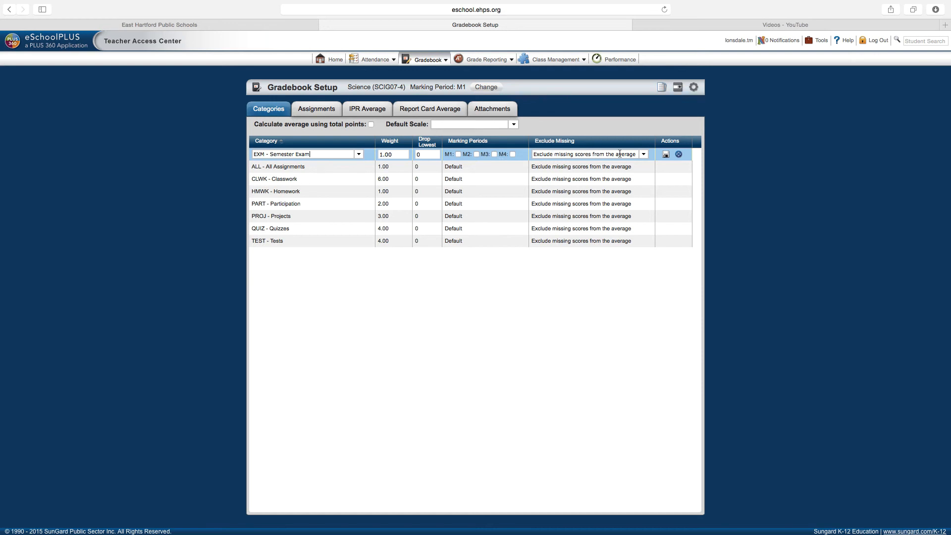
pyautogui.click(643, 155)
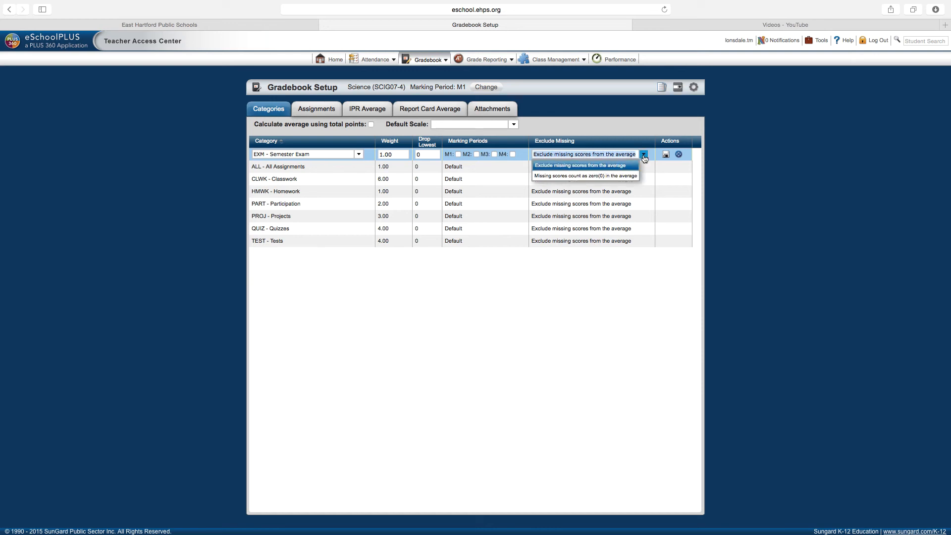
pyautogui.click(568, 166)
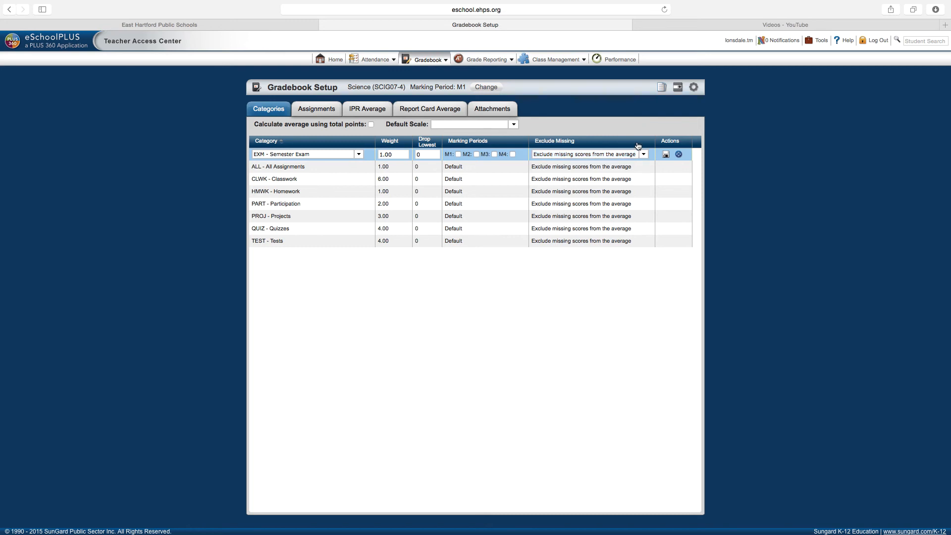
pyautogui.click(678, 155)
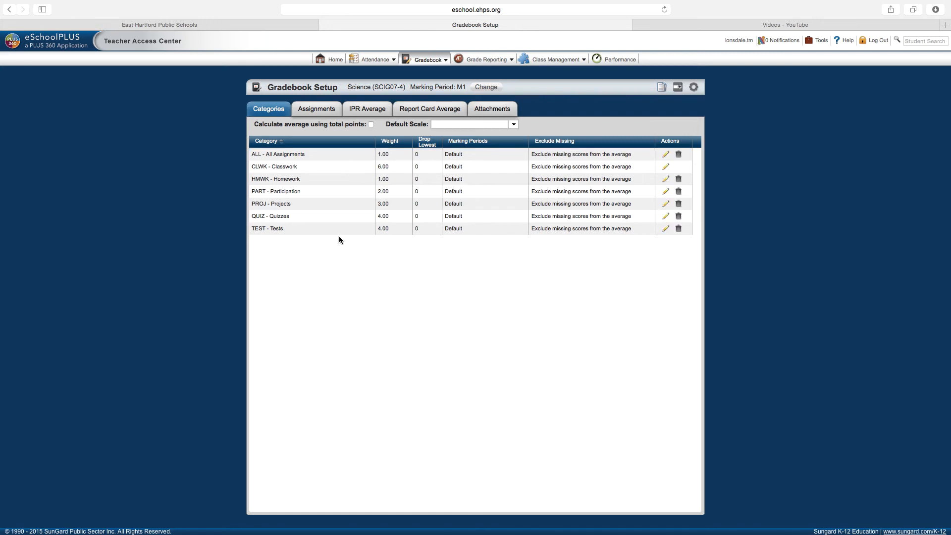
# Add and save a Homework assignment 'Test', assigned and due 09/02/2015, worth 3.00 points.
pyautogui.click(311, 112)
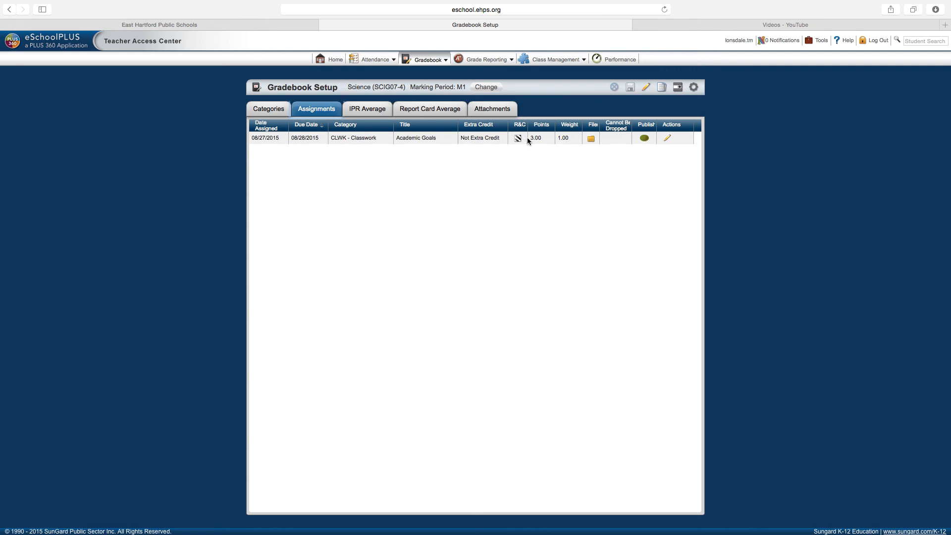
pyautogui.click(678, 88)
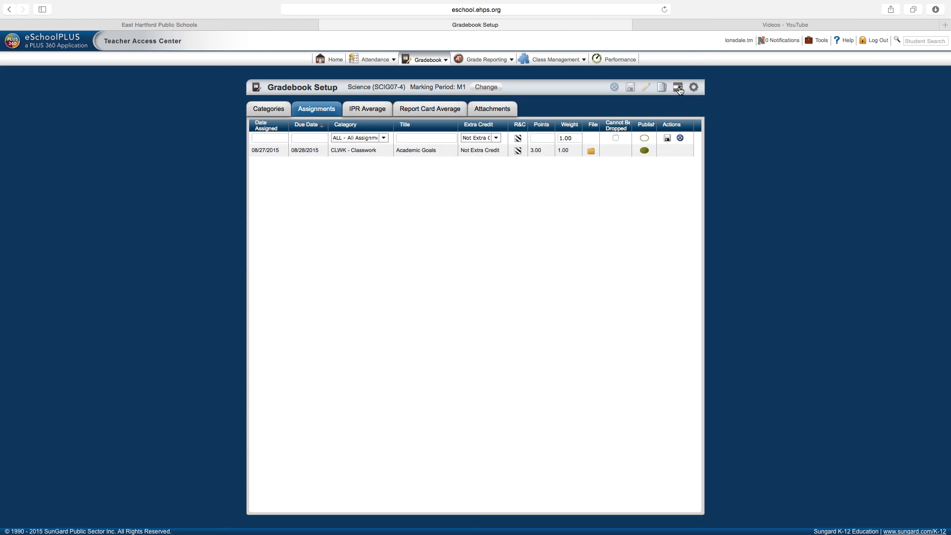
pyautogui.click(274, 138)
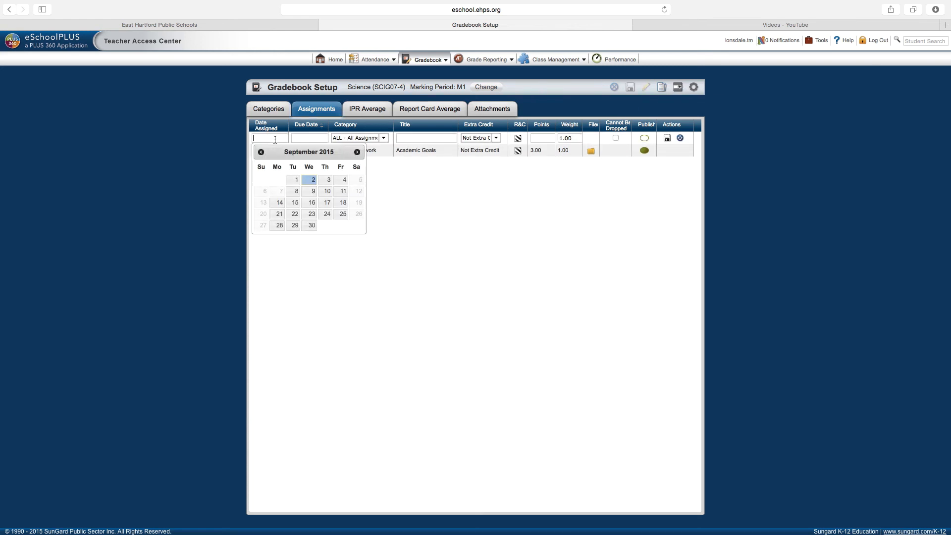
pyautogui.click(311, 182)
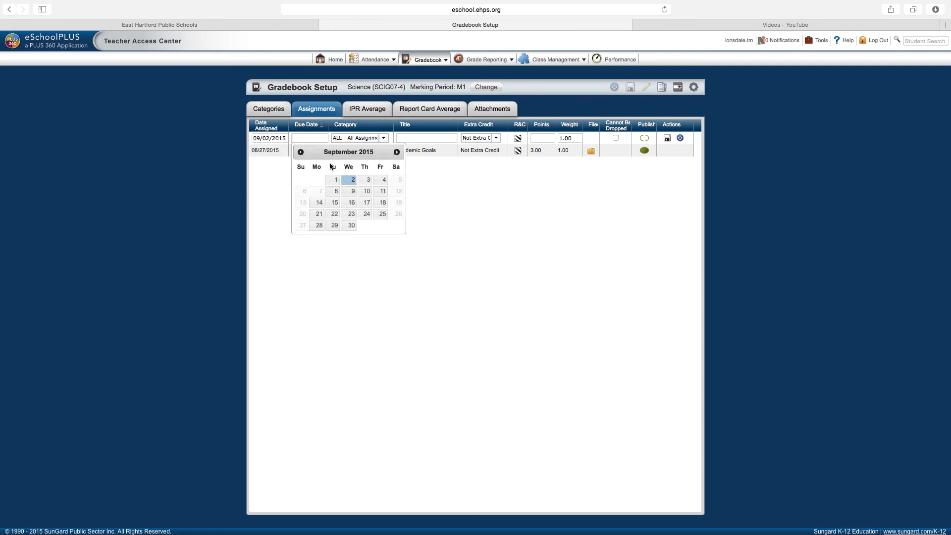
pyautogui.click(351, 181)
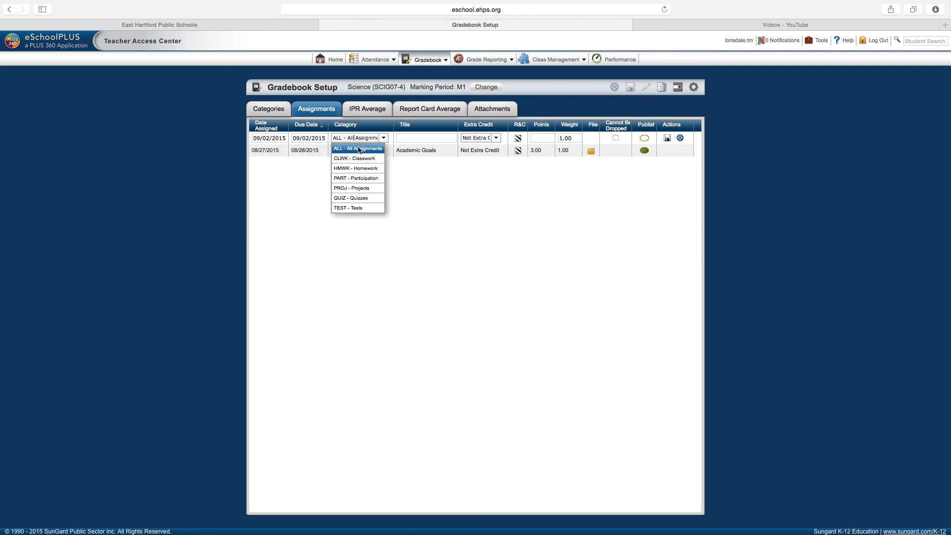
pyautogui.click(357, 170)
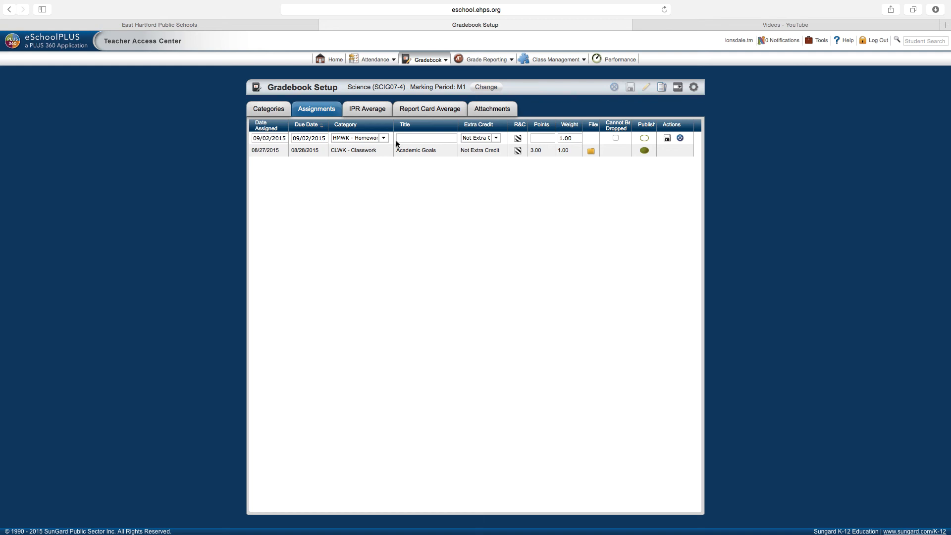
pyautogui.write('Test')
pyautogui.write('3')
pyautogui.click(629, 141)
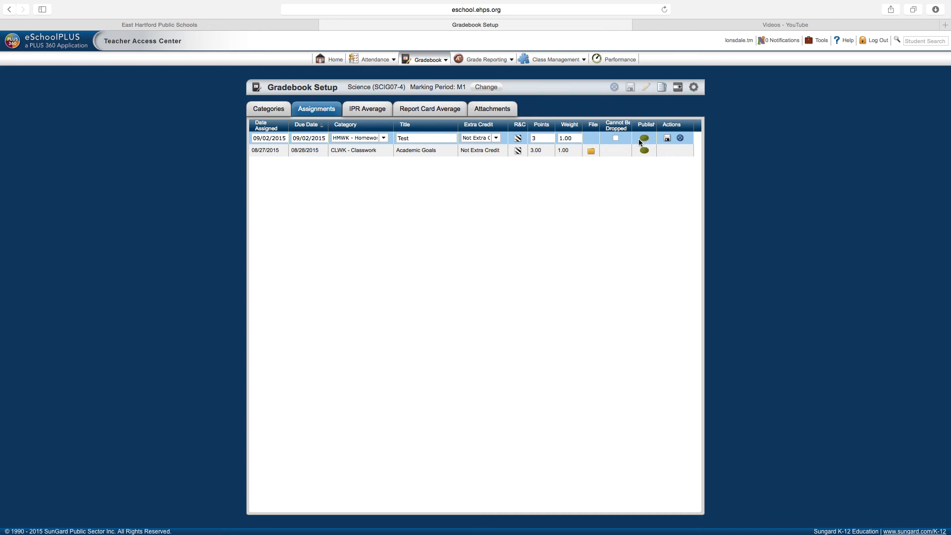
pyautogui.click(668, 139)
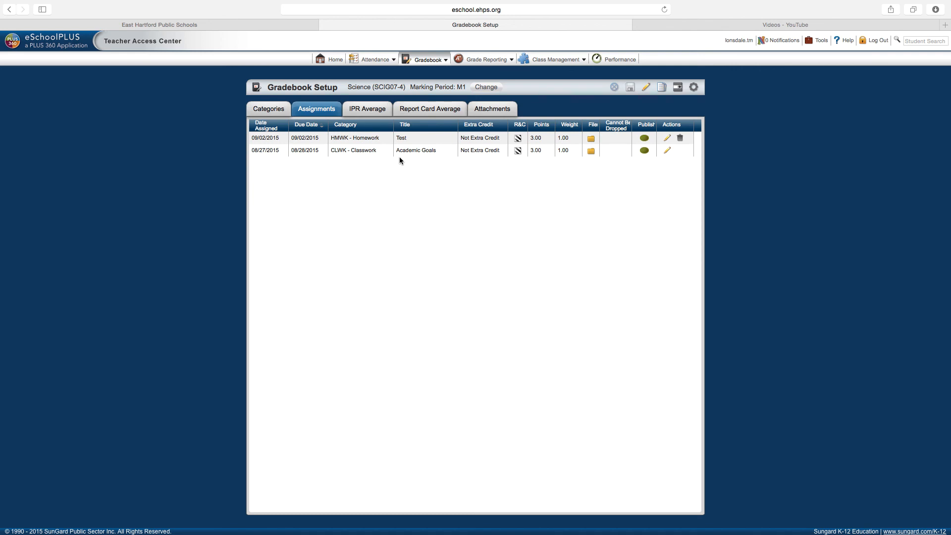
# Open Copy Assignments for Science (SCIG07-4) and set the source marking period to M1.
pyautogui.moveTo(433, 61)
pyautogui.click(663, 88)
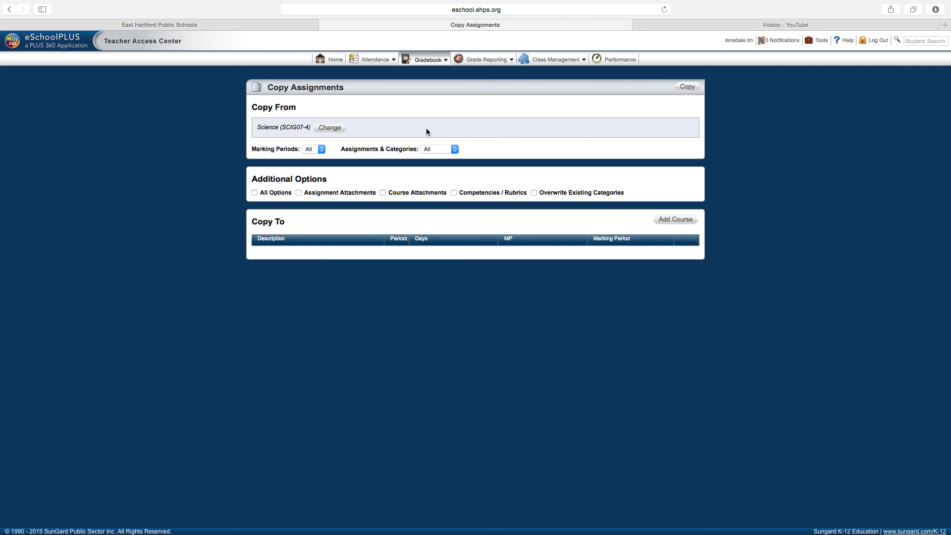
pyautogui.click(318, 150)
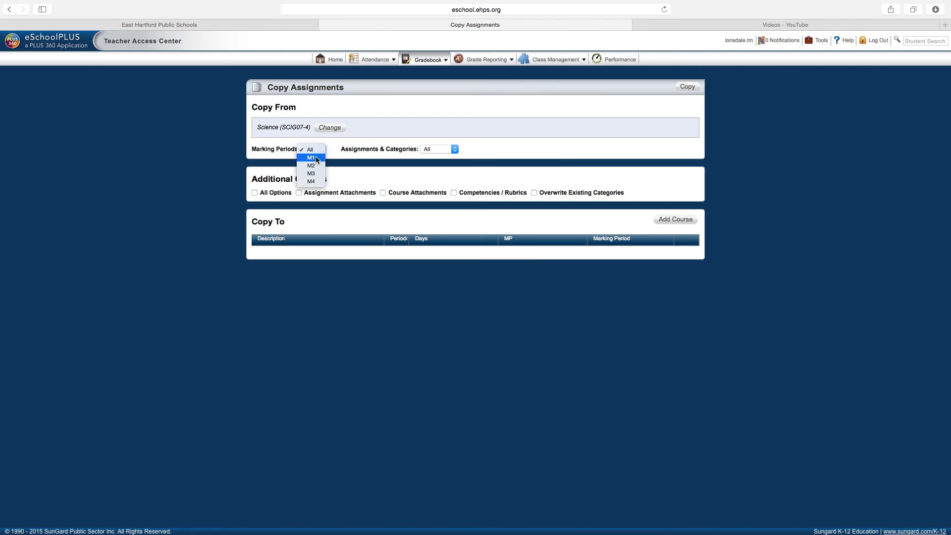
pyautogui.click(316, 158)
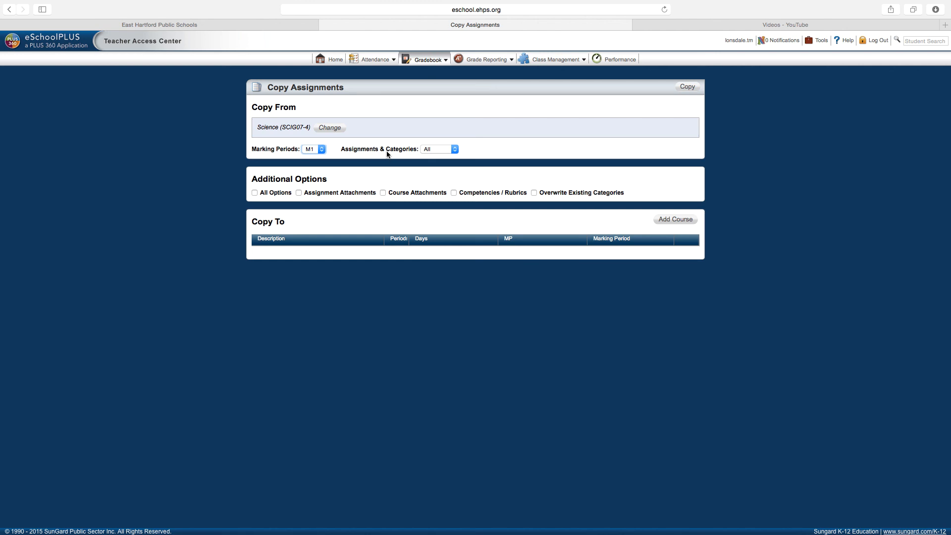
# Copy only Selected items: the Classwork and Homework categories and the Test assignment.
pyautogui.click(436, 149)
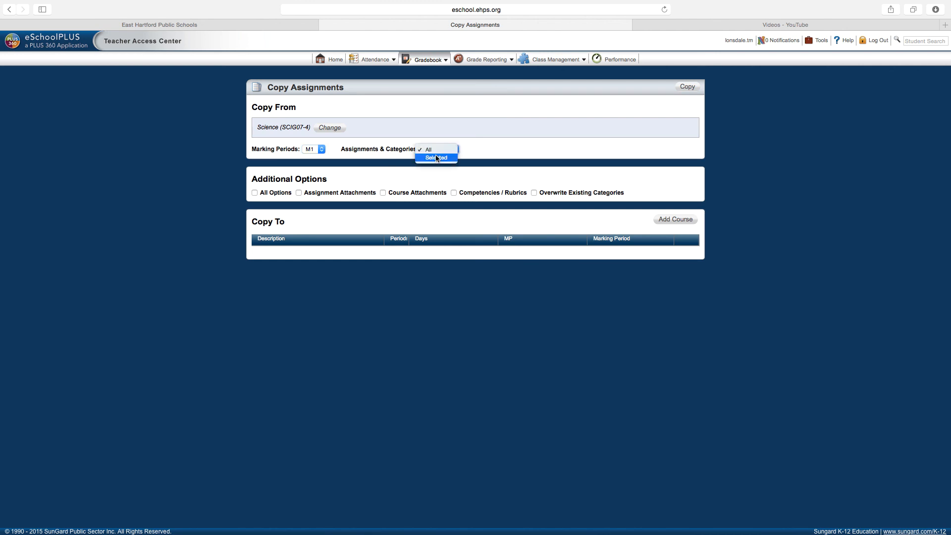
pyautogui.click(435, 159)
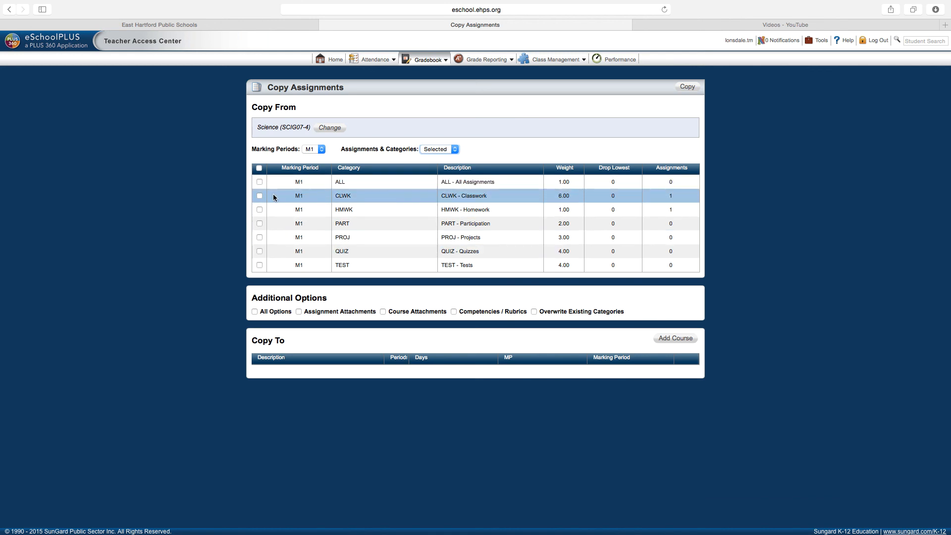
pyautogui.click(260, 197)
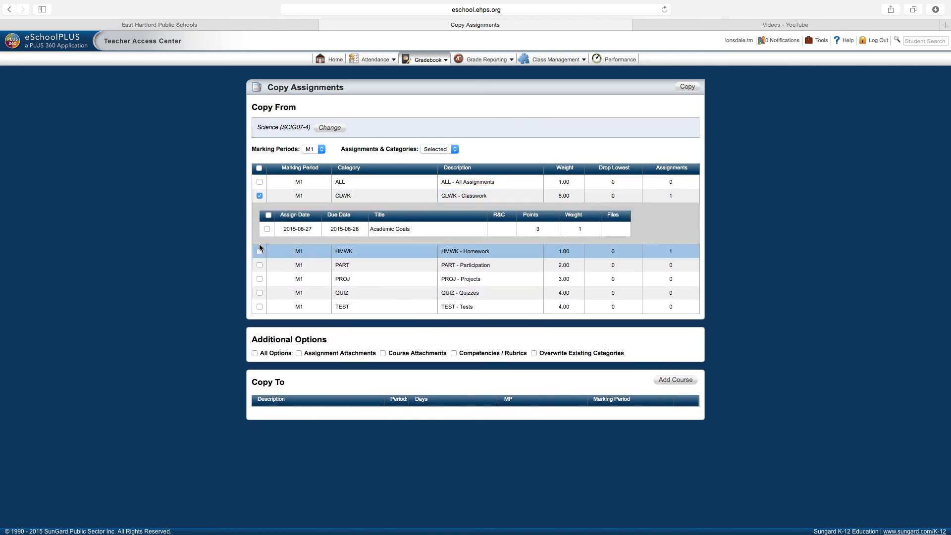
pyautogui.click(260, 251)
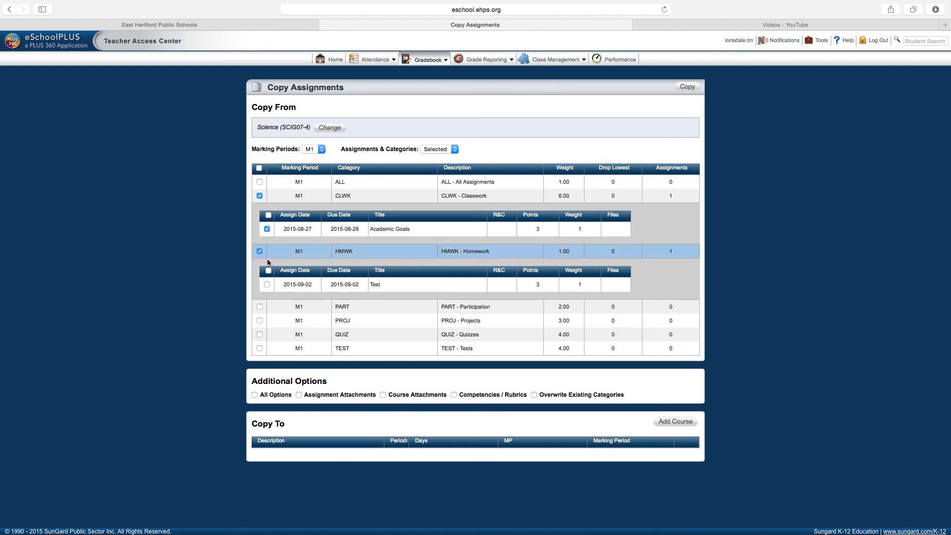
pyautogui.click(267, 284)
# Add Science sections SCIG07-5, SCIG07-6, SCIG07-7 and SCIG07-8 as targets and run the copy.
pyautogui.click(662, 422)
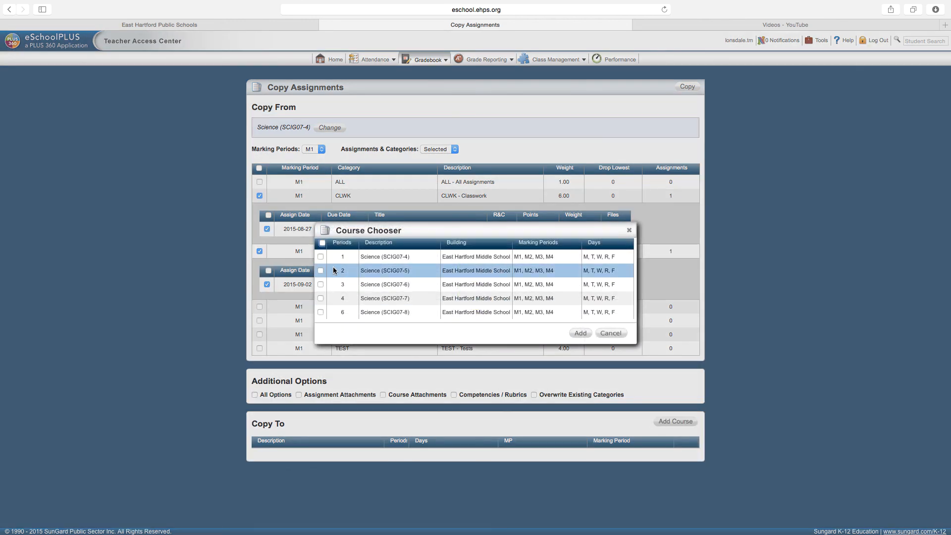
pyautogui.click(320, 270)
pyautogui.click(320, 284)
pyautogui.click(320, 298)
pyautogui.click(320, 312)
pyautogui.click(580, 333)
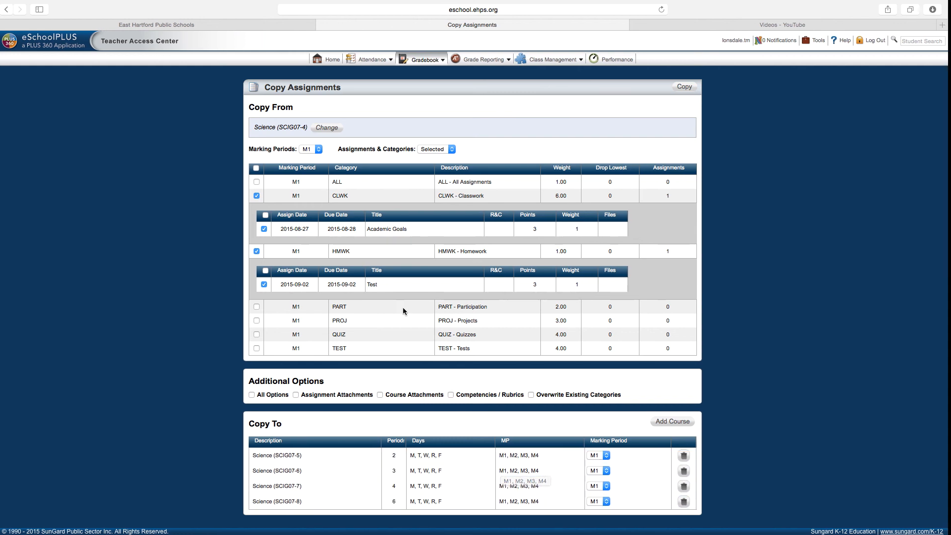
pyautogui.click(681, 90)
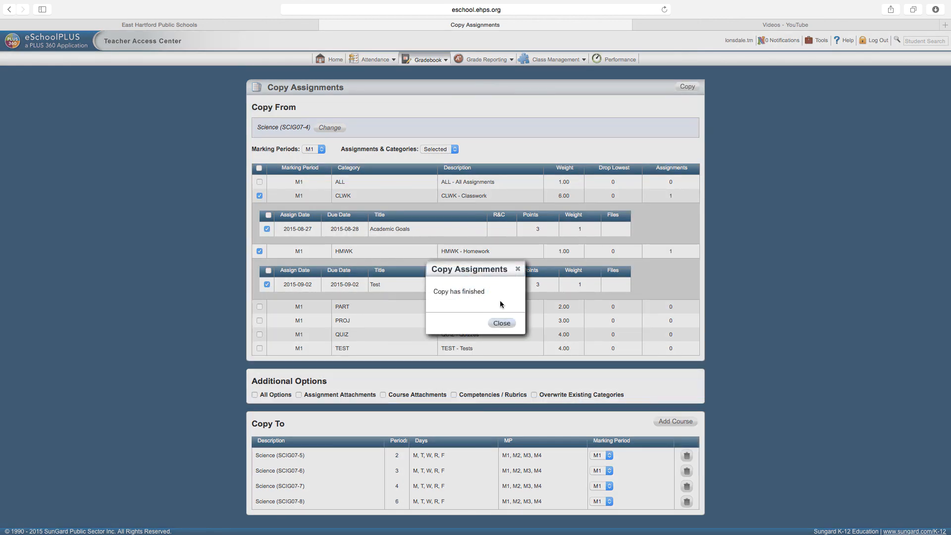
# Dismiss the 'Copy has finished' notice, leaving the Copy Assignments form reset to defaults.
pyautogui.click(500, 324)
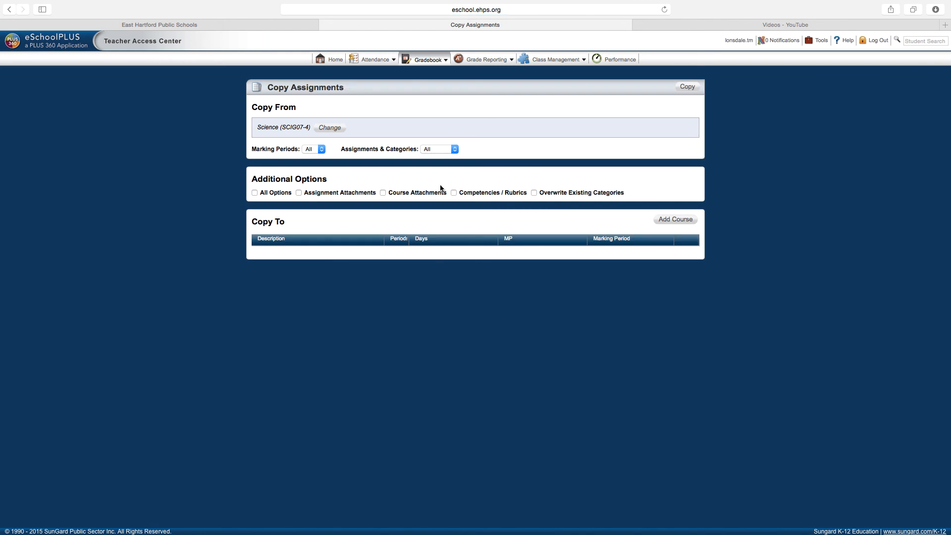
pyautogui.click(423, 59)
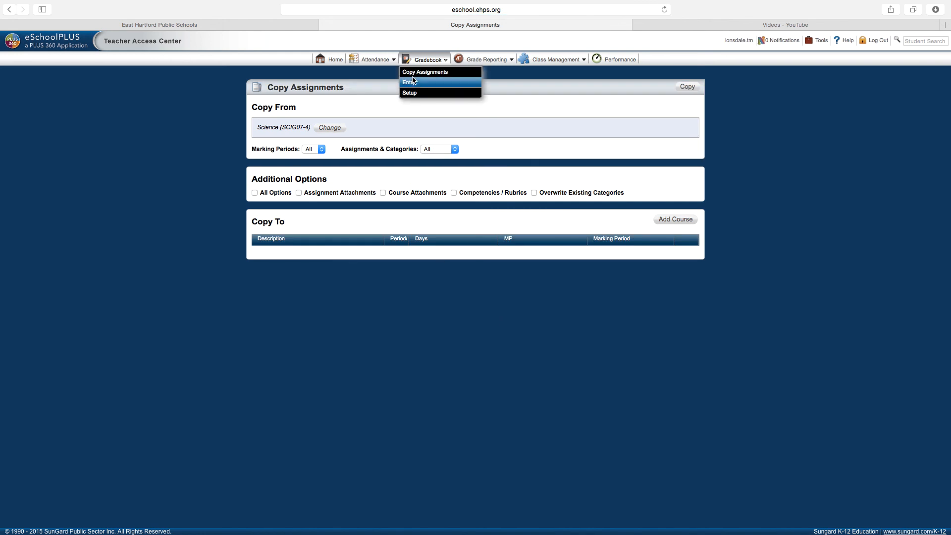